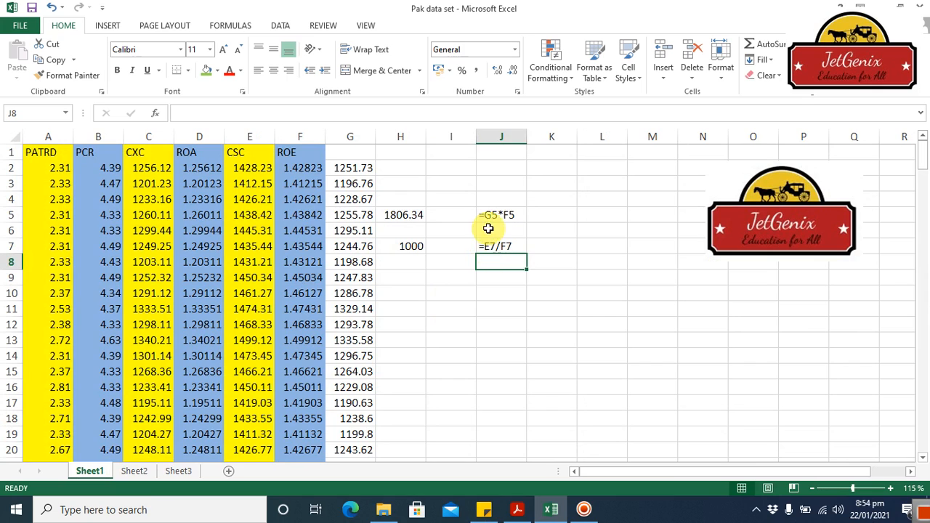
Clear the contents of cells H5:J7 and calculate the average of the CSC values in E2:E13 in cell H5
drag(407, 215, 503, 249)
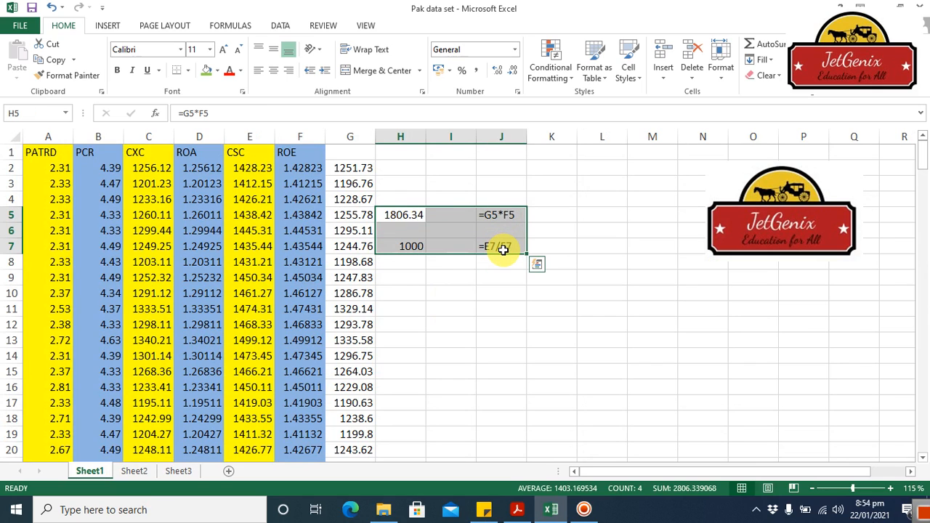
key(Delete)
click(412, 218)
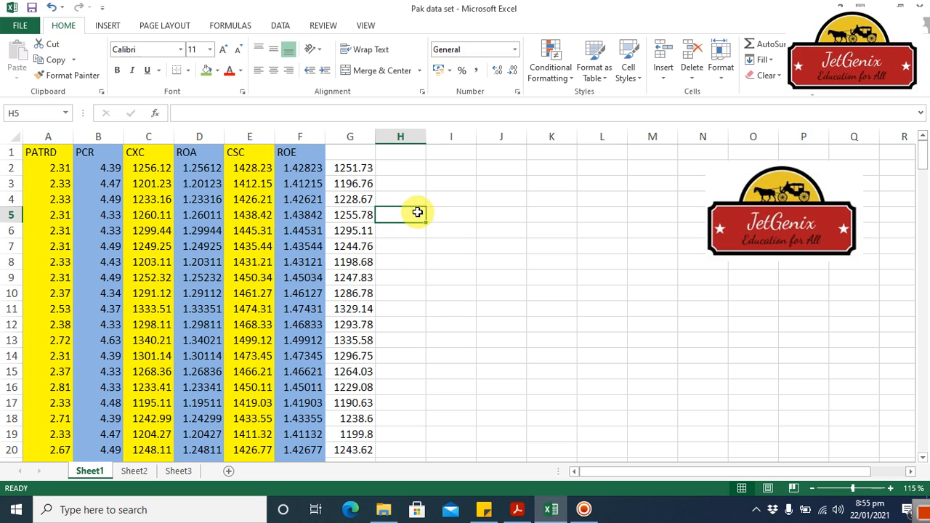
text(=)
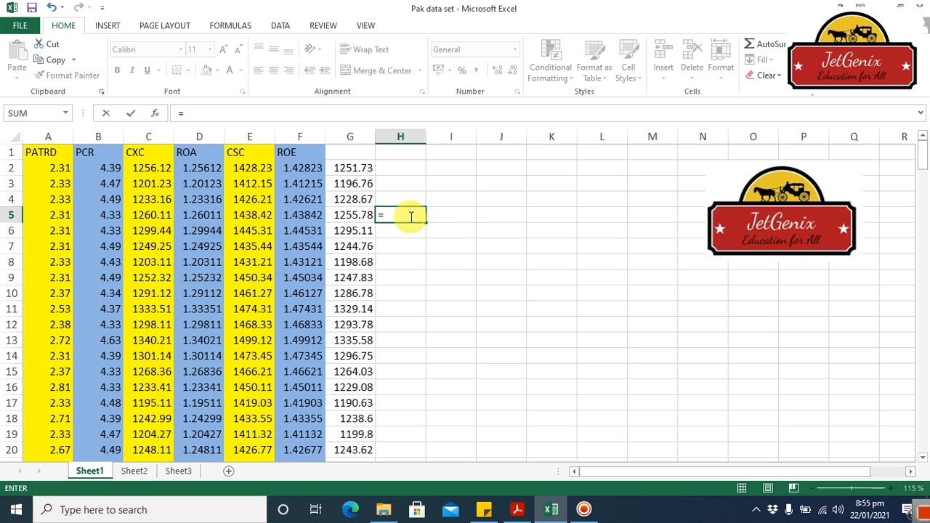
text(av)
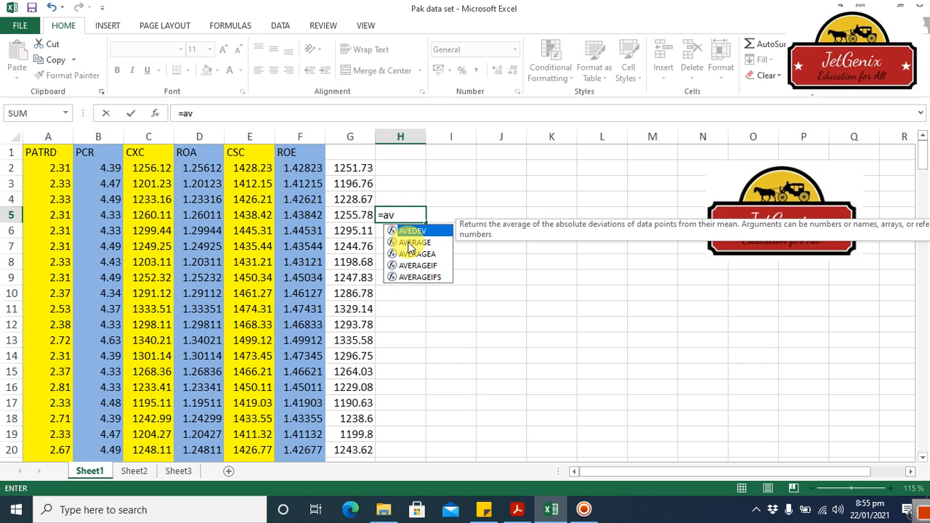
double_click(411, 244)
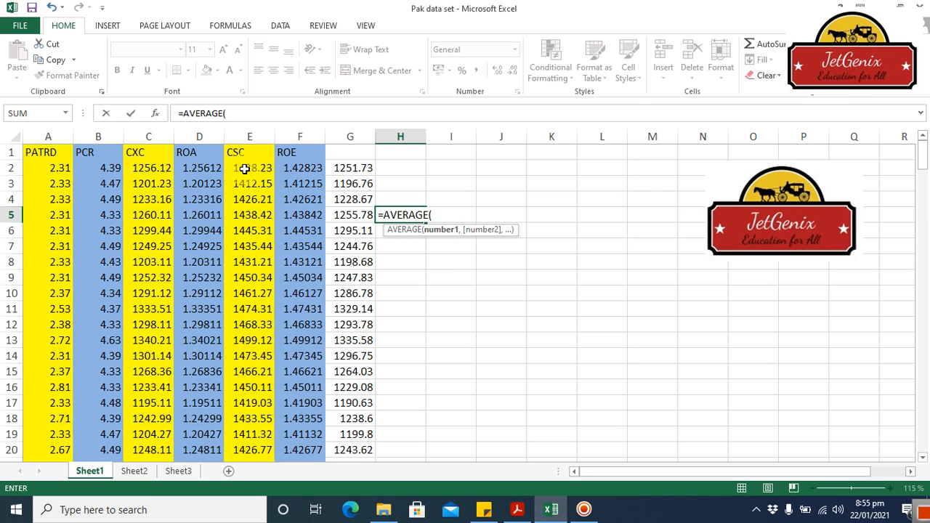
drag(245, 168, 254, 343)
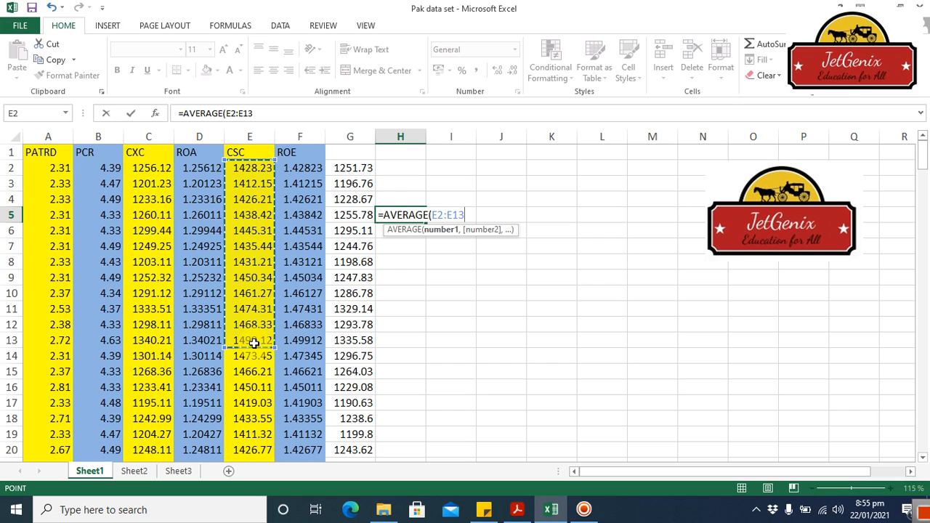
key(Return)
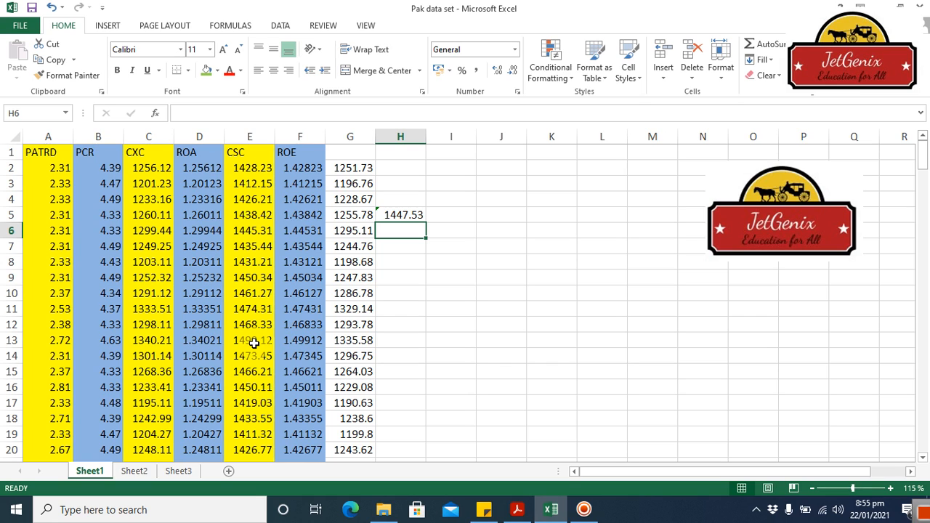
Try entering the plain range reference =A6:G6 in cell H6, and clear the cell again
text(=)
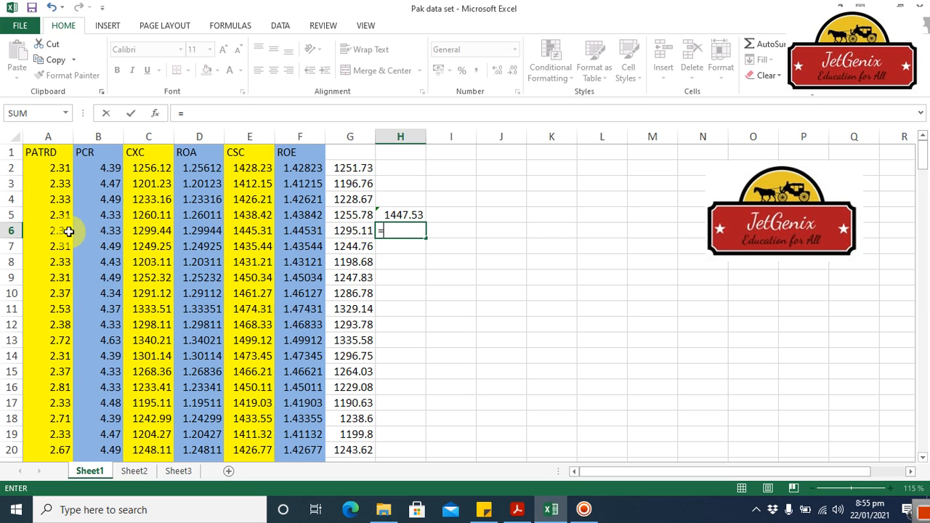
drag(66, 230, 345, 235)
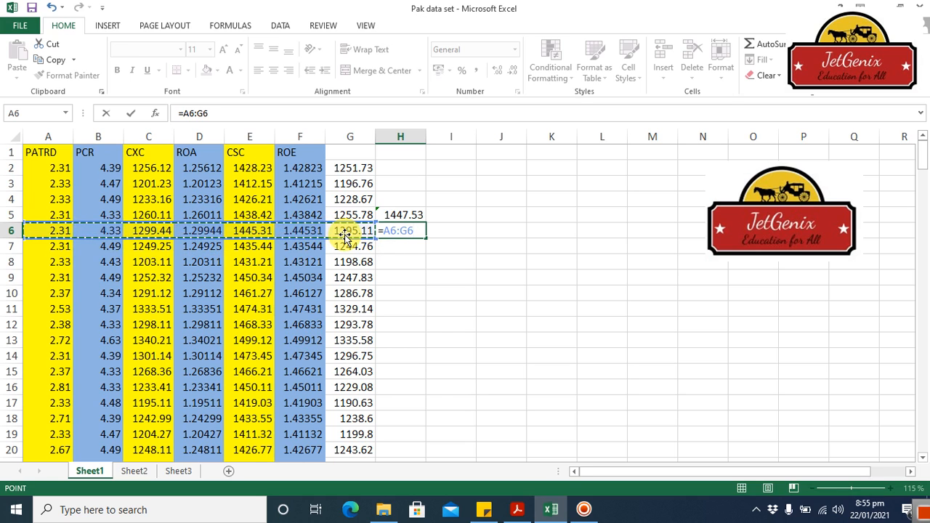
key(Return)
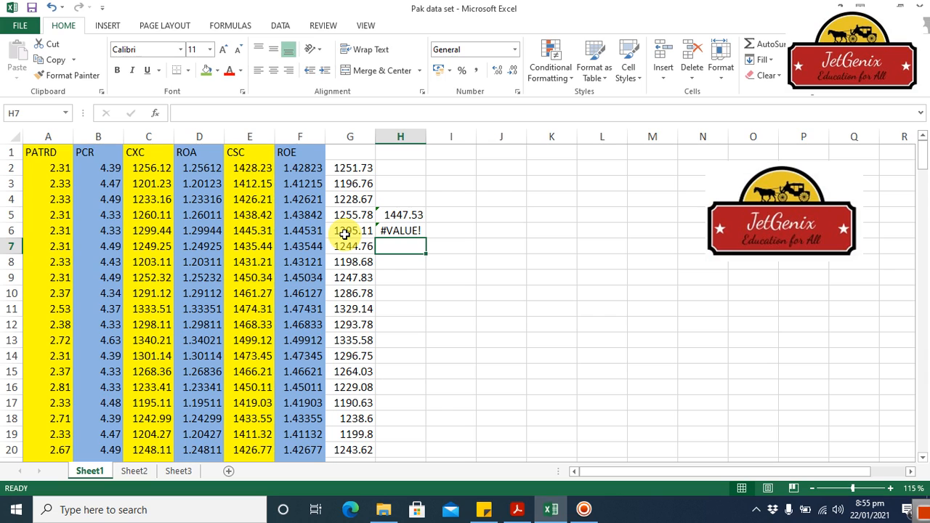
click(409, 230)
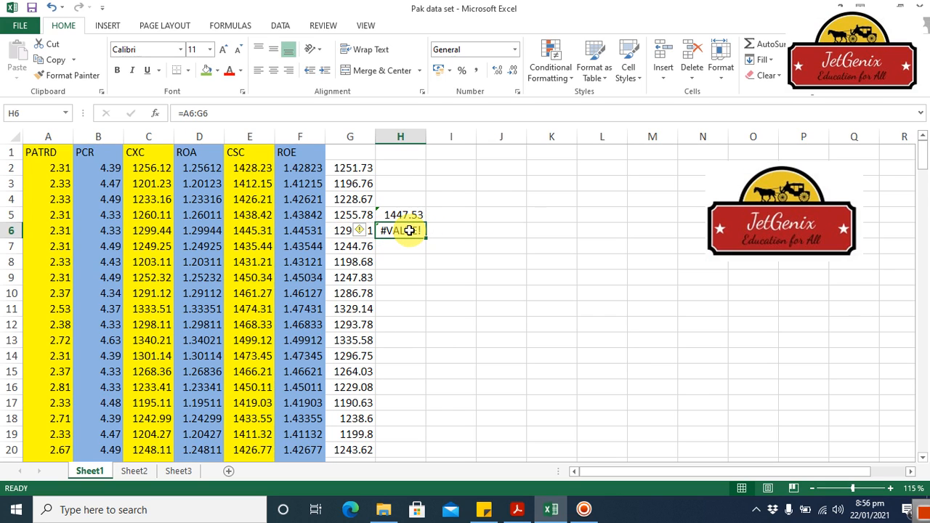
key(BackSpace)
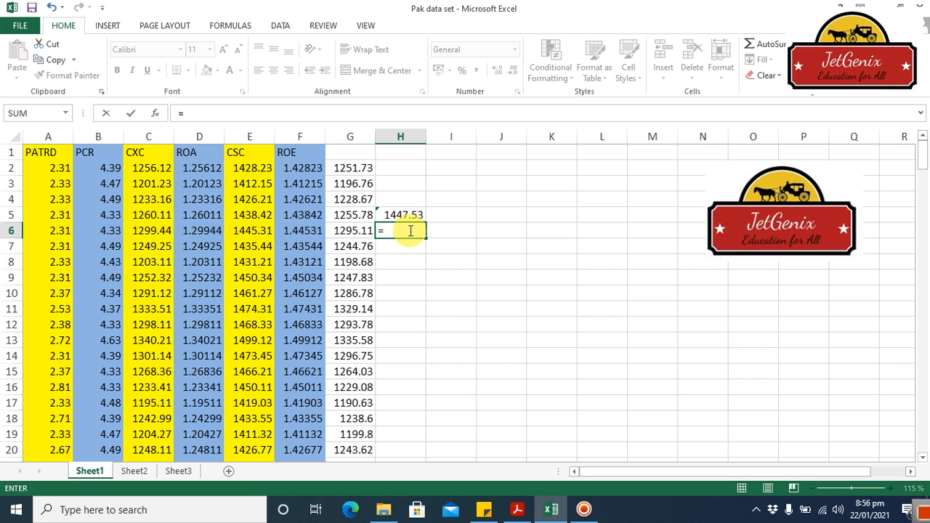
Calculate the average of the row 5 values in A5:G5 in cell H6 using the AVERAGE function
text(=av)
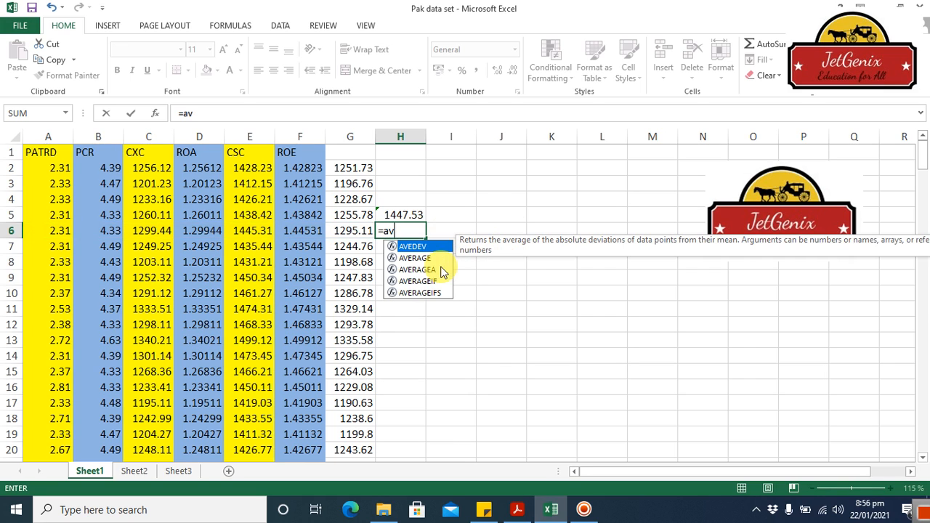
double_click(425, 259)
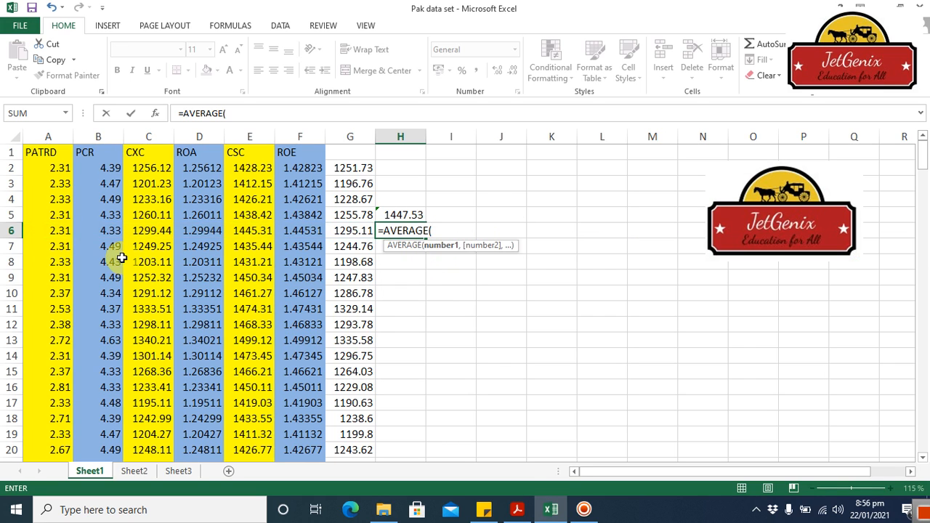
click(56, 214)
drag(56, 214, 339, 213)
key(Return)
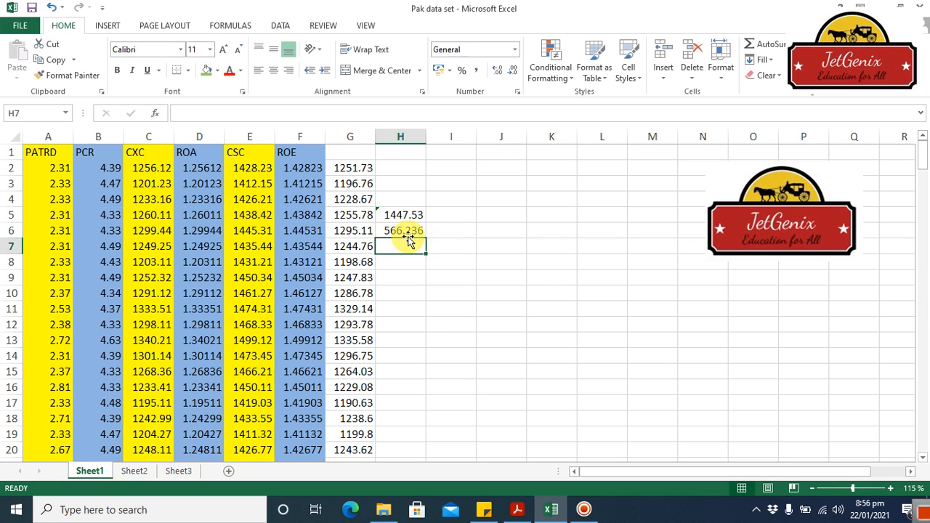
Calculate the average of the multi-column block A5:F20 in cell H8 using the AVERAGE function
key(Return)
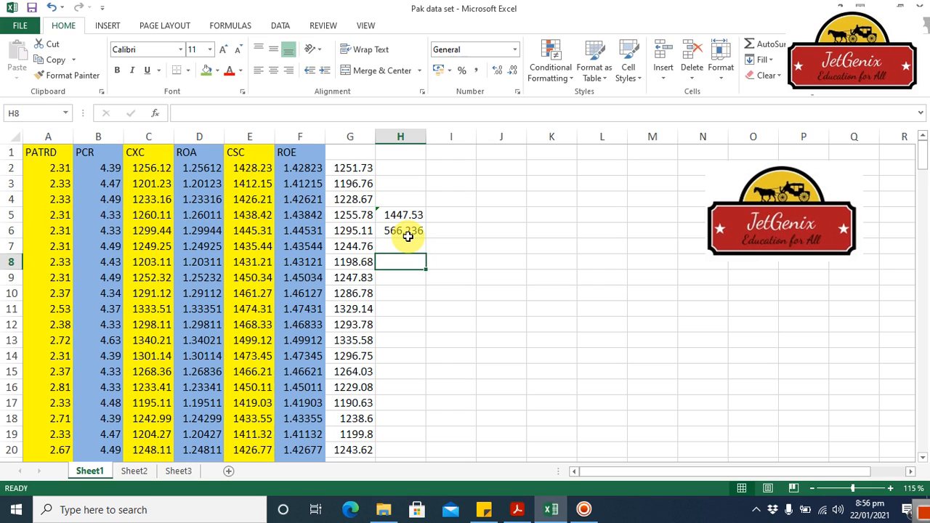
text(=av)
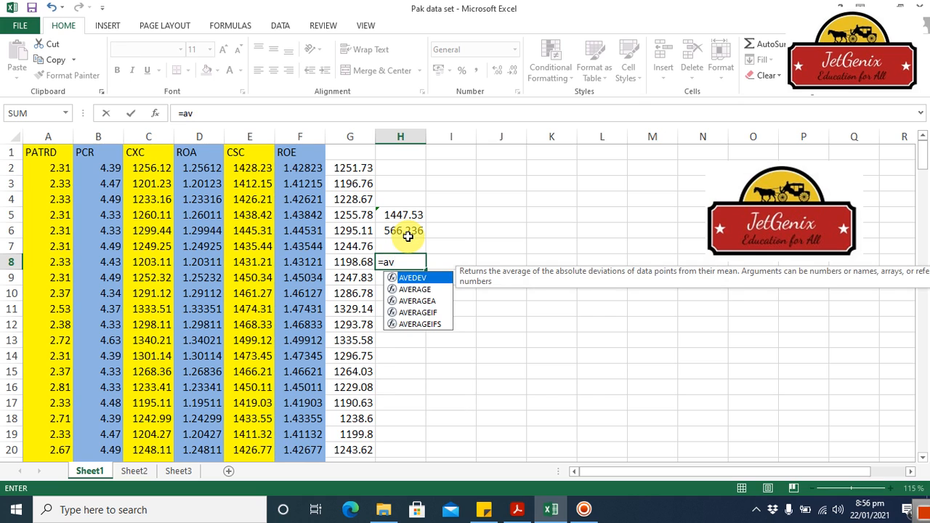
double_click(415, 290)
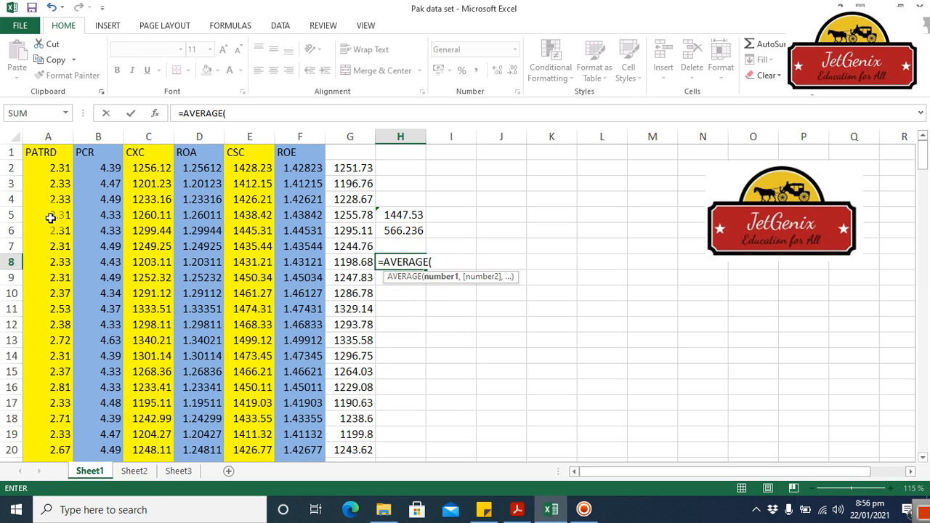
drag(51, 217, 304, 446)
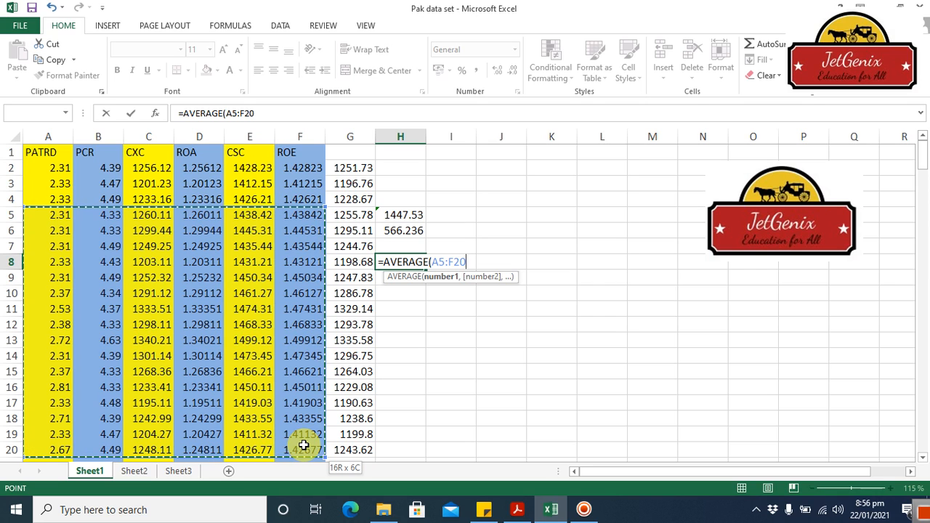
drag(304, 445, 304, 446)
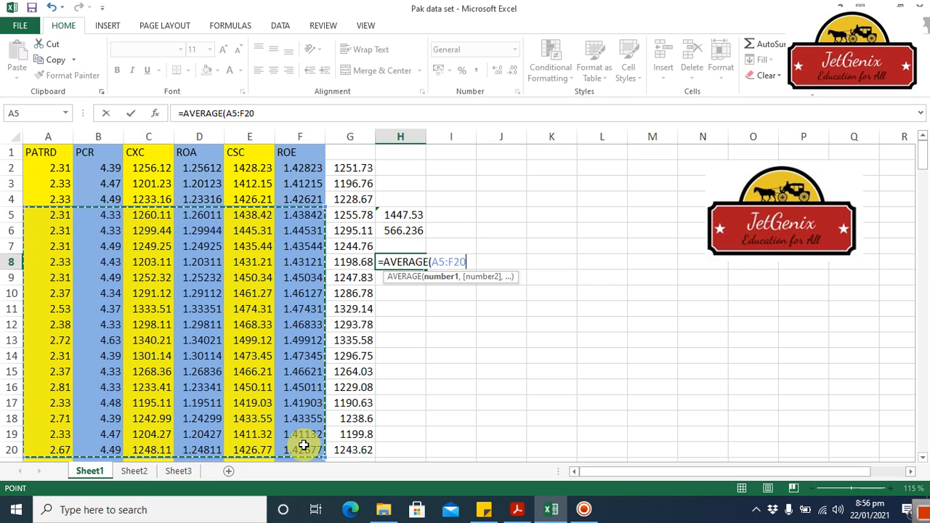
key(Return)
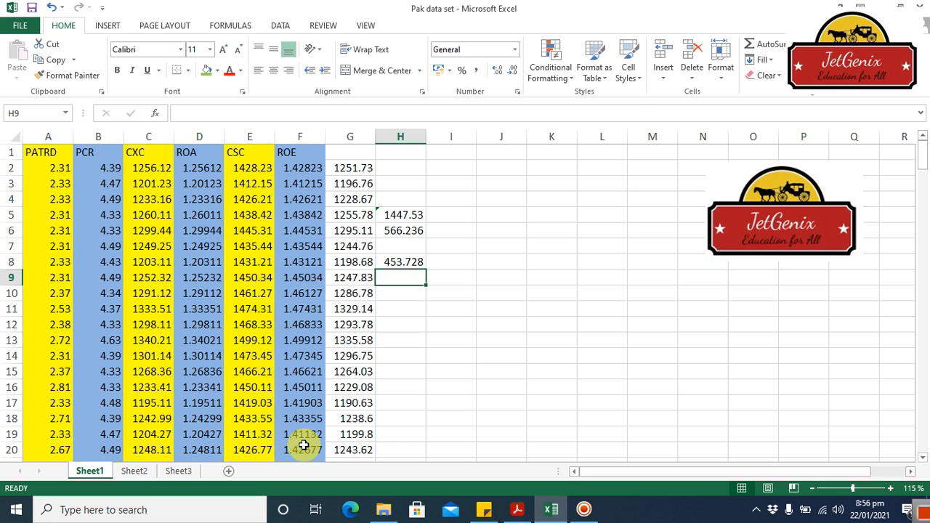
Calculate 5 to the power of 10 in cell I11 with the formula =5^10, and reselect the cell
click(462, 313)
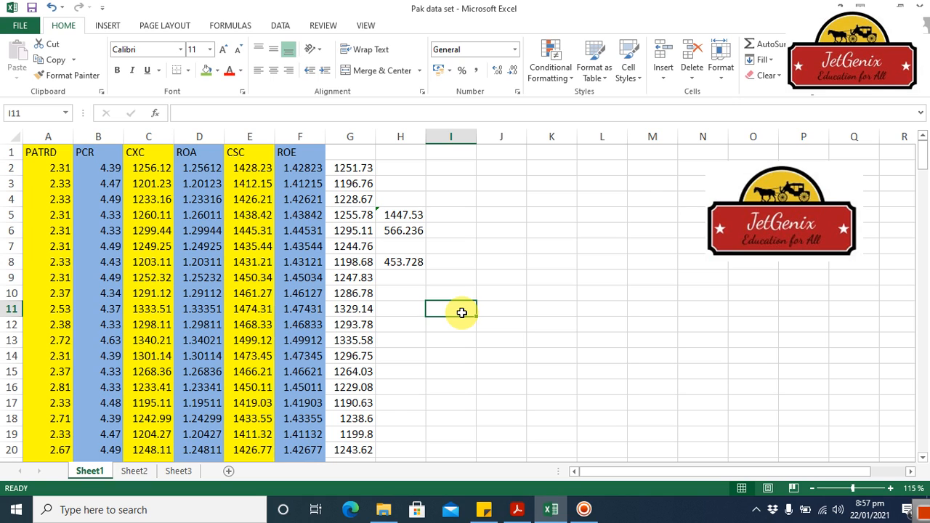
text(5)
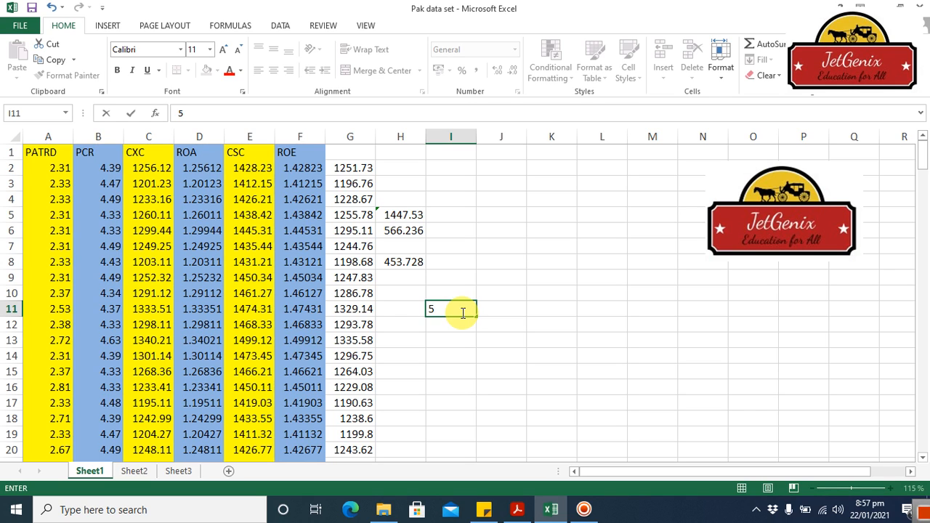
text(&)
key(BackSpace)
text(^10)
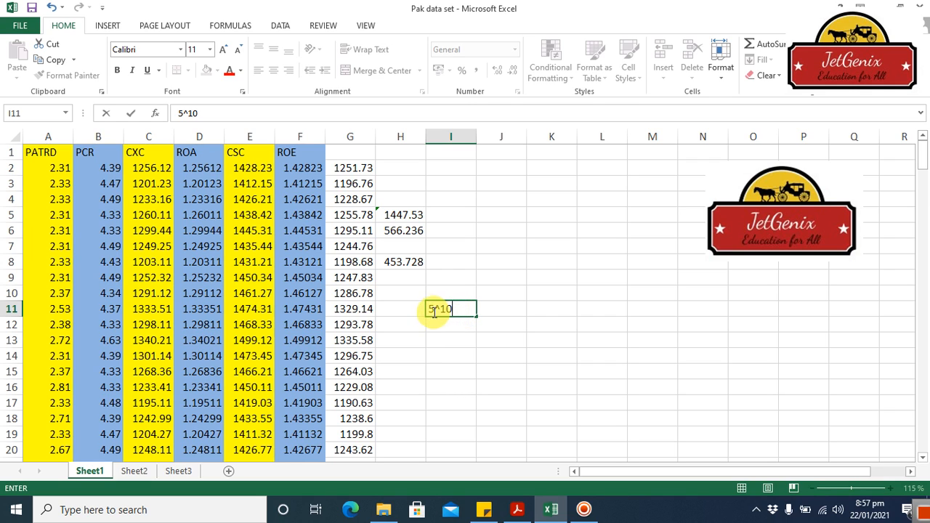
click(429, 309)
text(=)
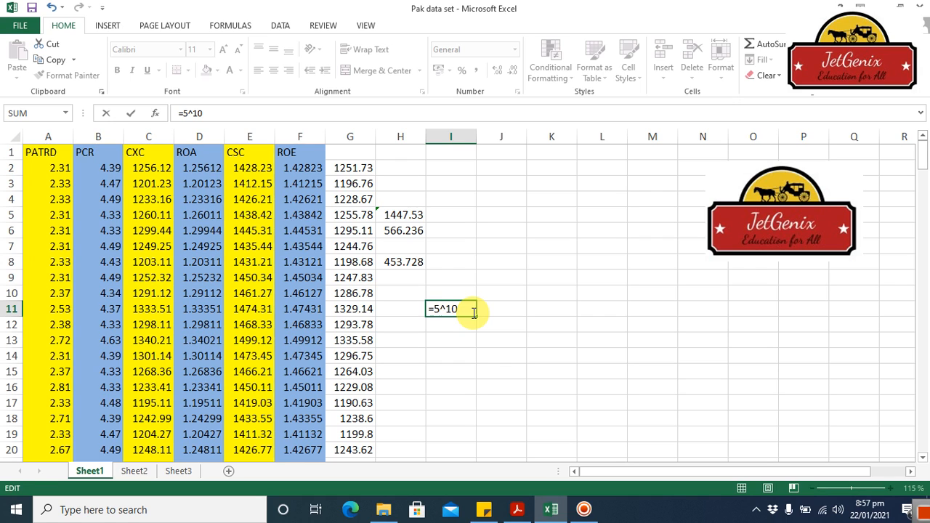
key(Return)
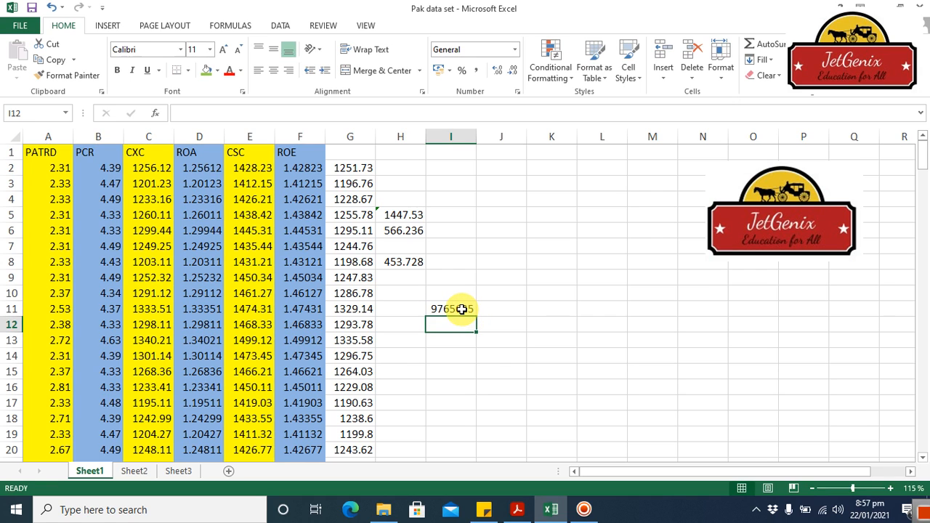
click(462, 310)
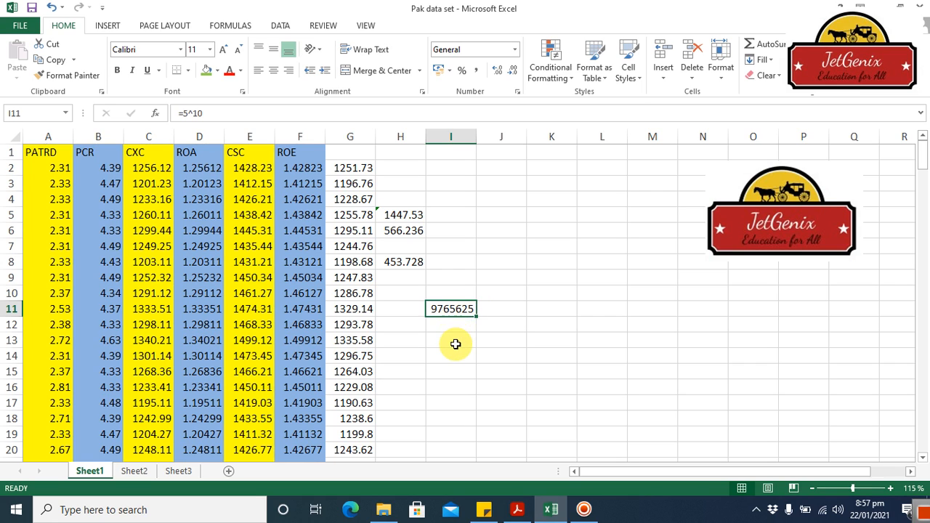
Enter the expression 2^4 in cell I13 as plain text, without an equals sign
click(456, 344)
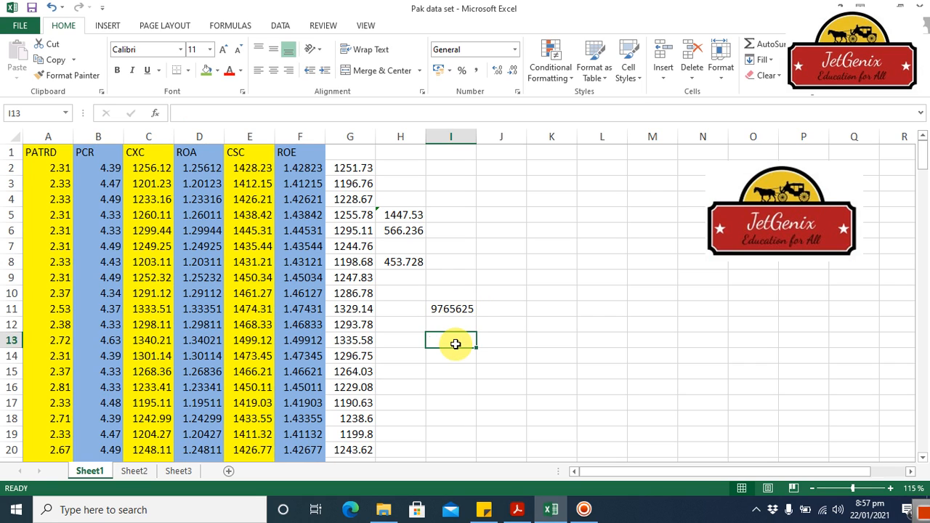
text(2^)
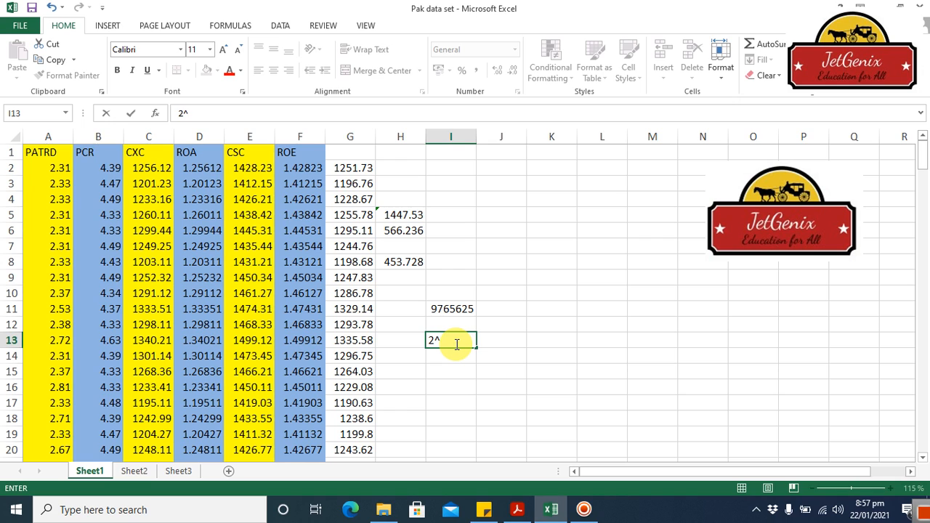
text(4)
key(Return)
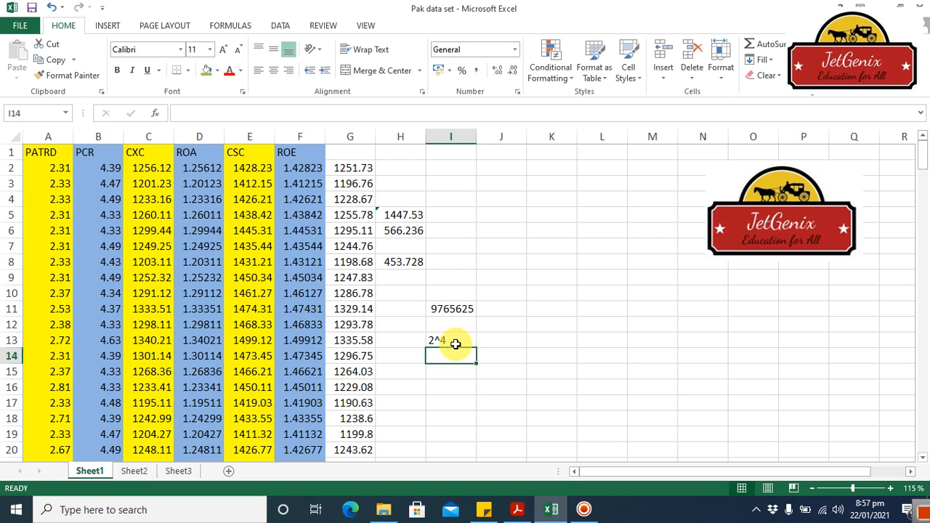
Calculate 2 to the power of 4 in cell I14 with the formula =2^4
text(=)
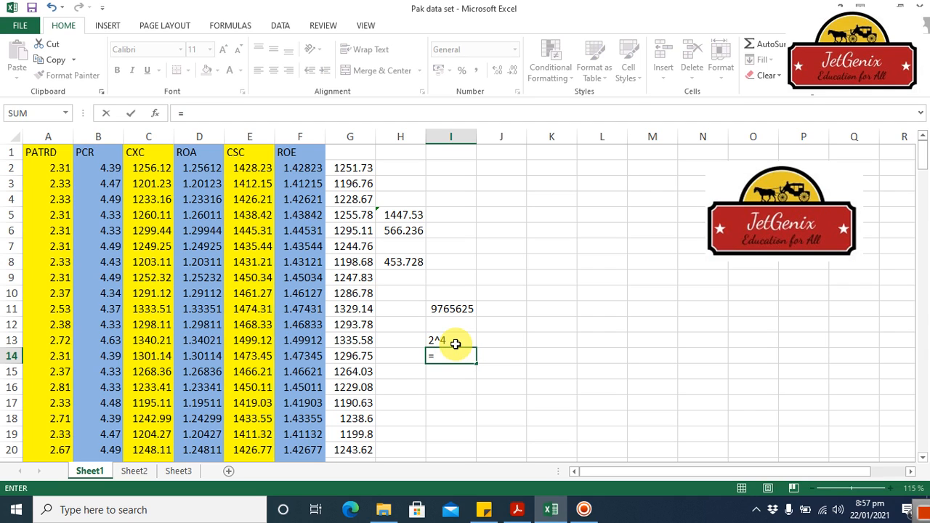
text(2^4)
key(Return)
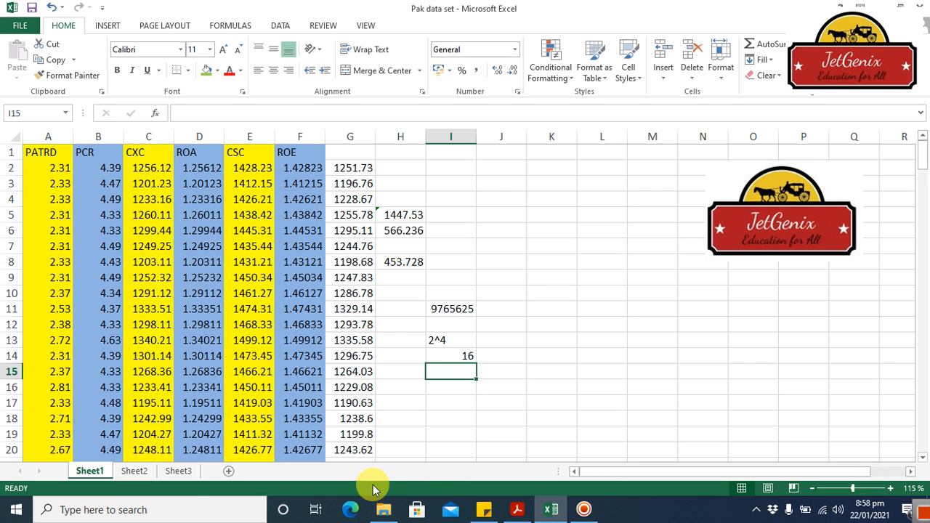
Display the Sheet2 worksheet
click(133, 472)
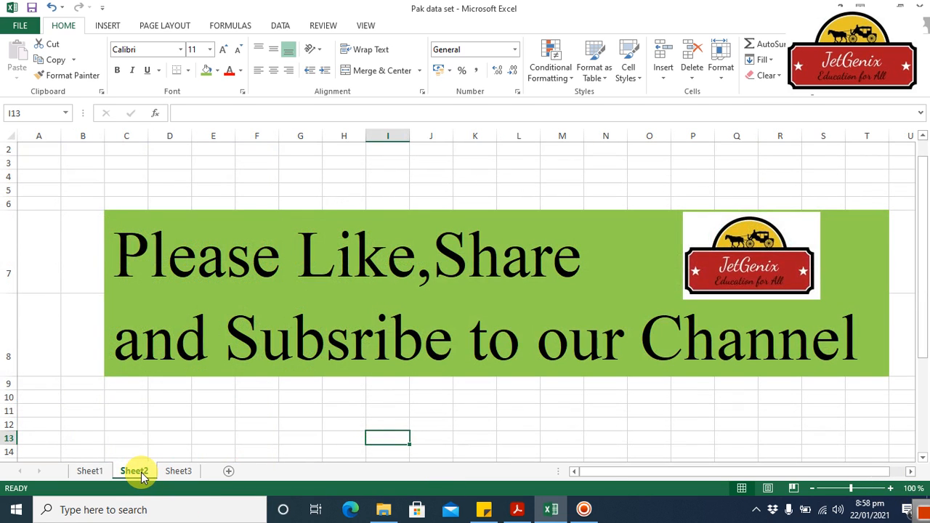